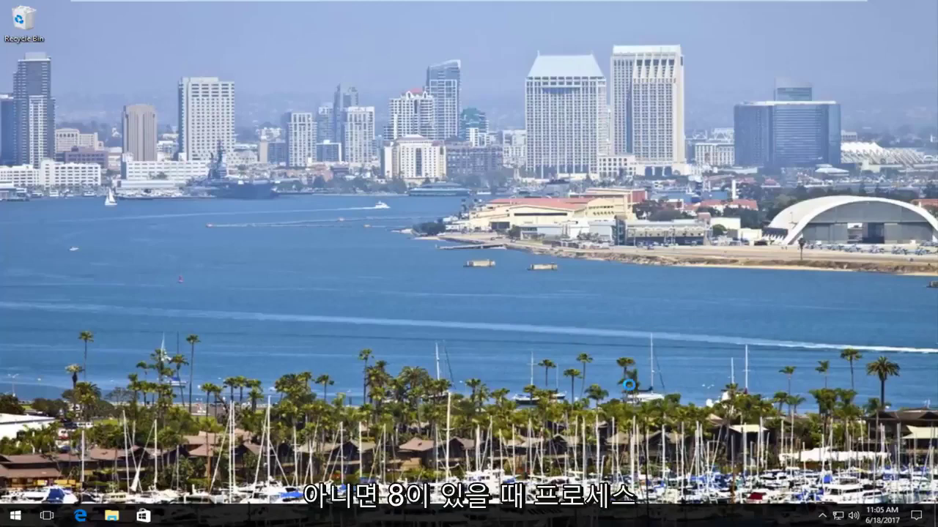
Open and then dismiss the desktop's right-click shortcut menu
right_click(655, 254)
left_click(448, 271)
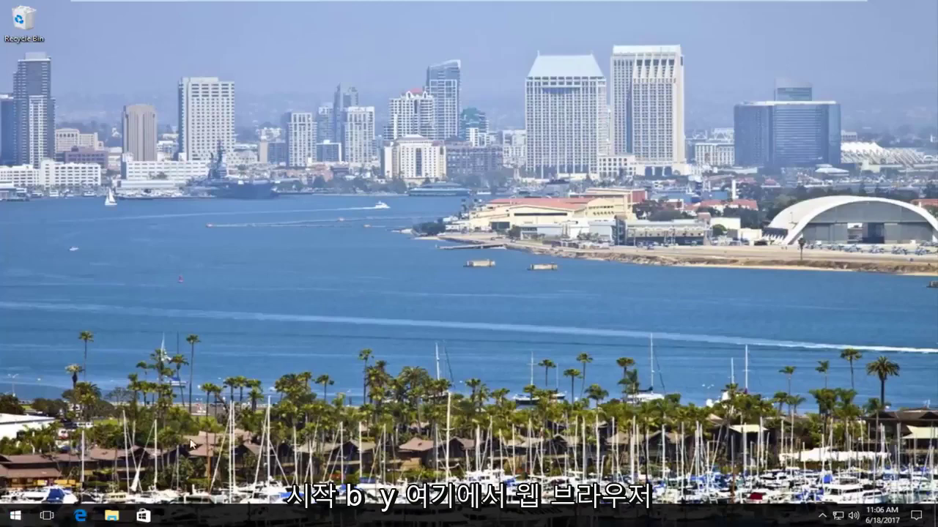
Launch Microsoft Edge from the Start menu and decline the Chrome suggestion
left_click(16, 519)
scroll(186, 379, "down", 1)
left_click(81, 516)
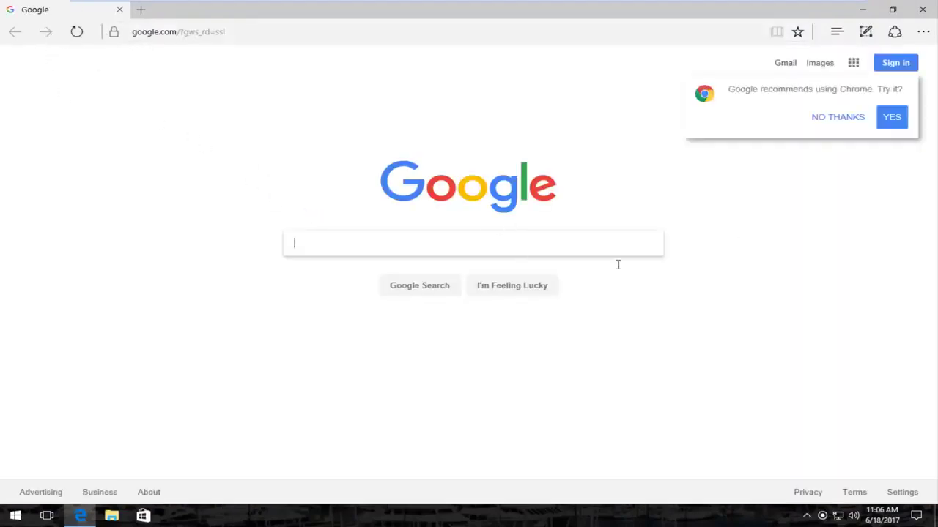
left_click(838, 118)
Search Google for 'windows 10 media creation tool'
left_click(398, 242)
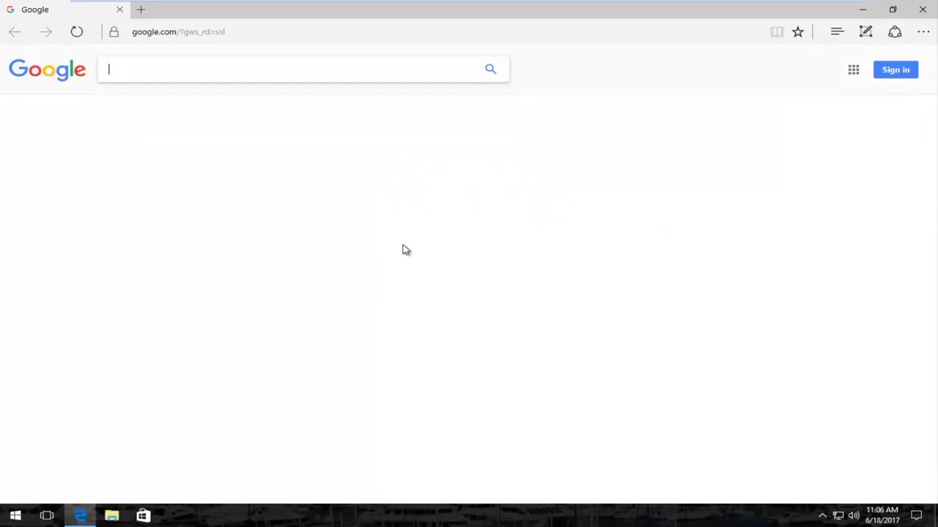
type("windows 1")
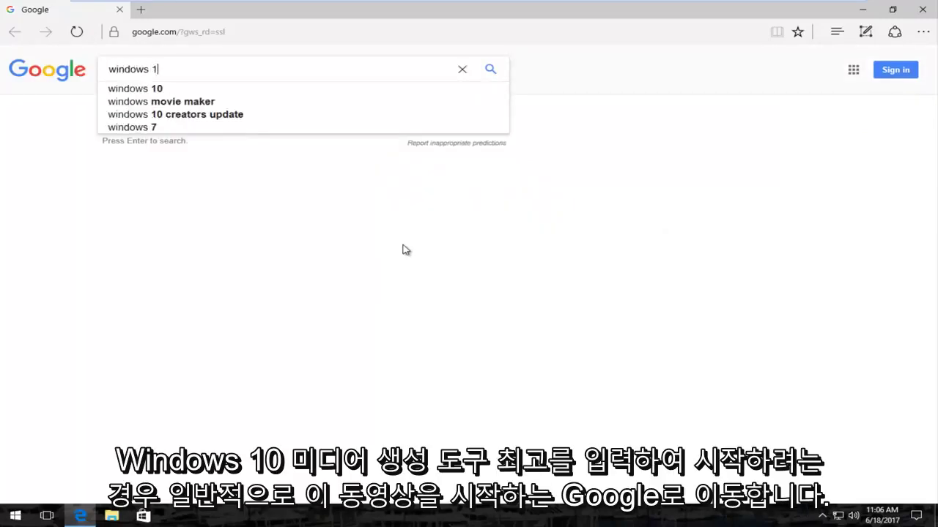
type("0 media crea")
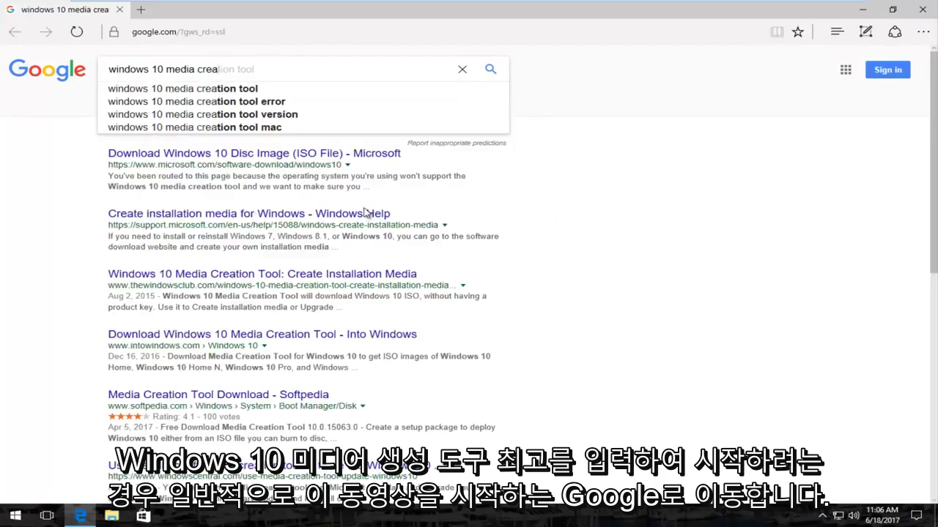
left_click(249, 91)
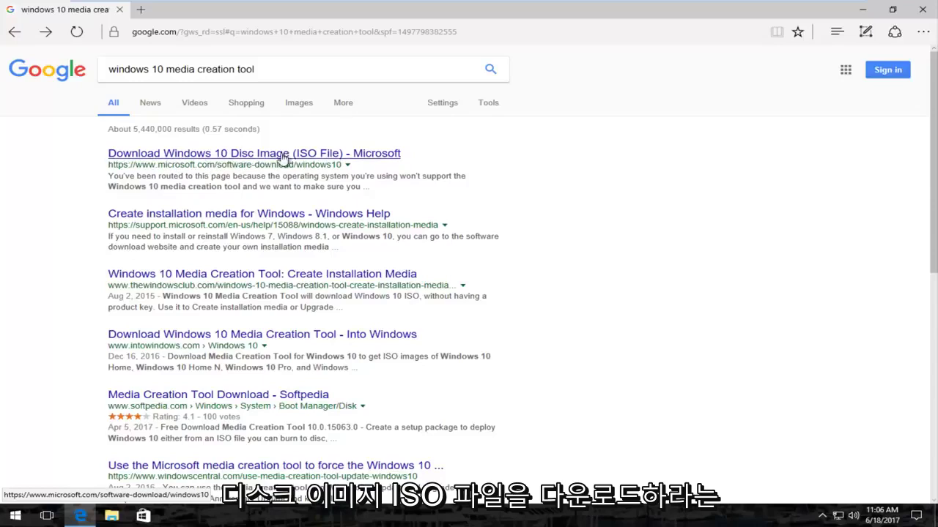
Open Microsoft's Download Windows 10 page from the search results
left_click(169, 162)
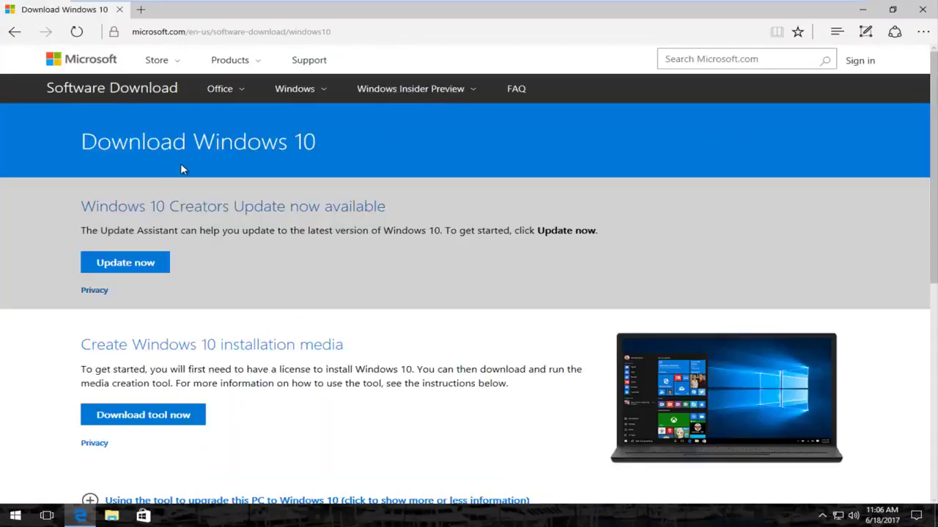
scroll(183, 172, "down", 3)
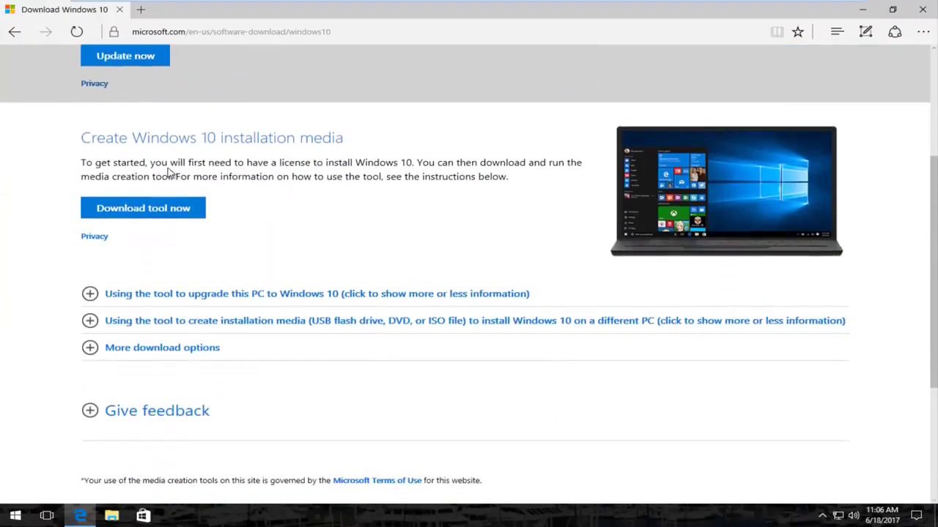
scroll(145, 232, "up", 2)
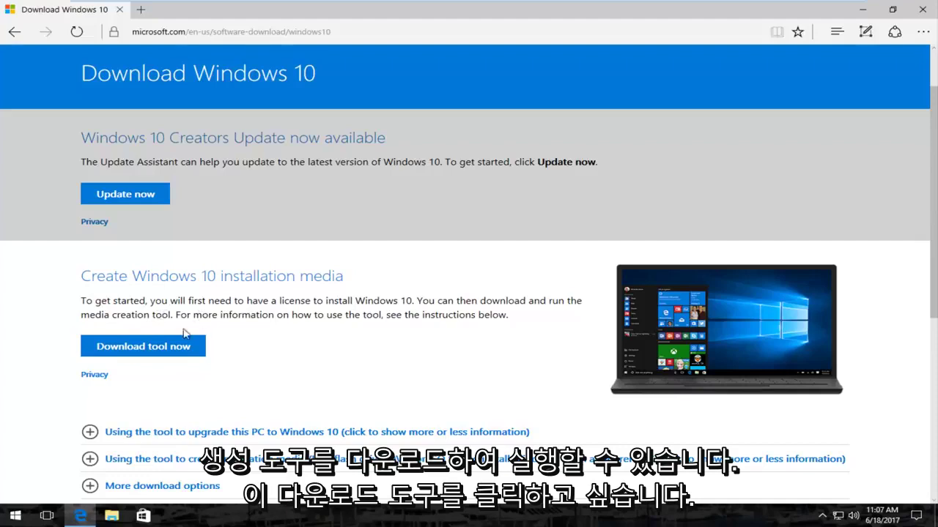
Download MediaCreationTool.exe with 'Download tool now', save it, and run it
left_click(157, 355)
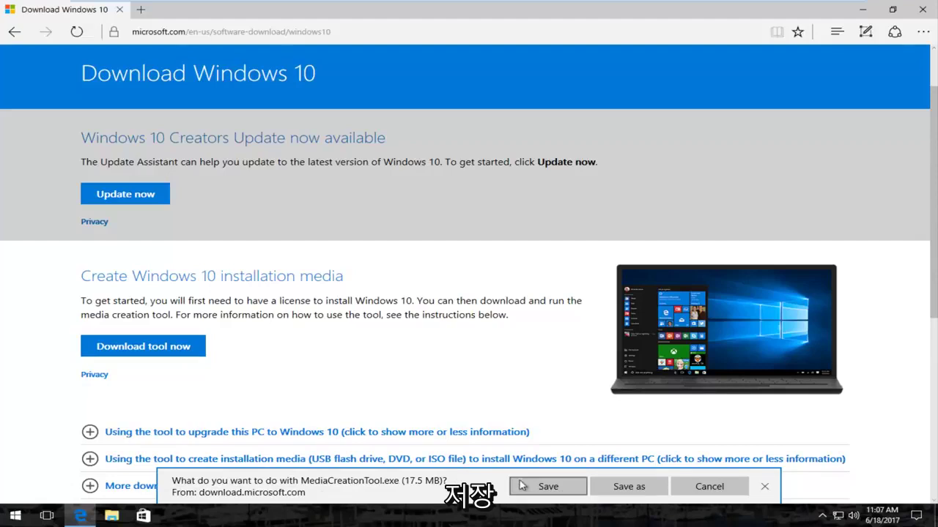
left_click(540, 488)
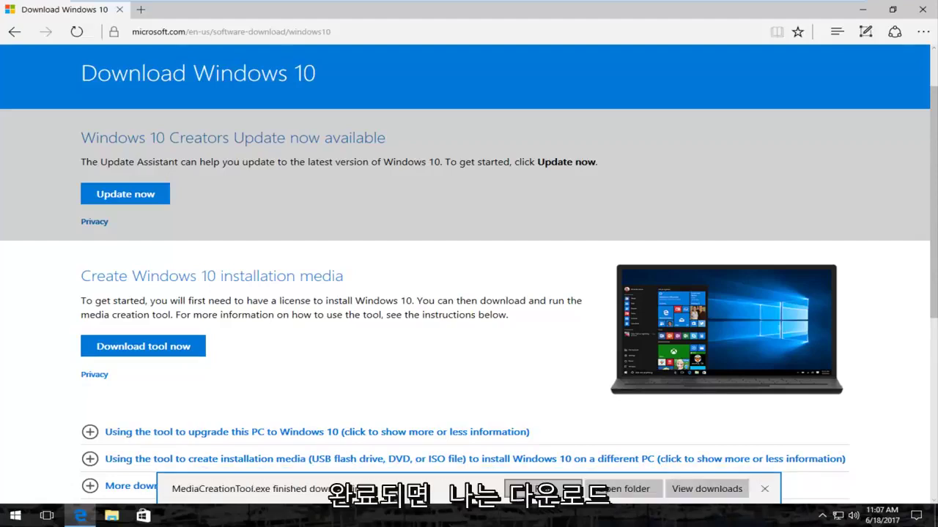
left_click(519, 493)
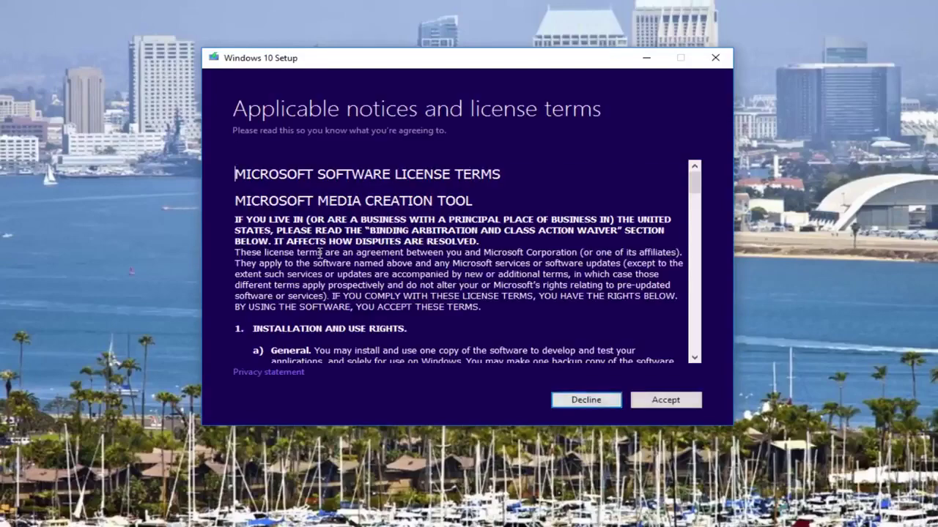
Scroll down through the Windows 10 Setup license terms to the warranty disclaimer
scroll(319, 252, "down", 15)
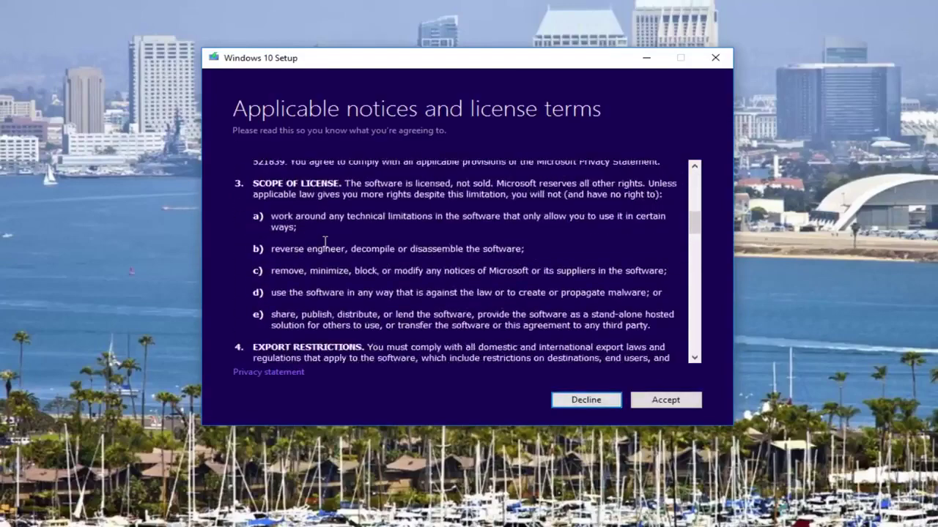
scroll(314, 240, "down", 5)
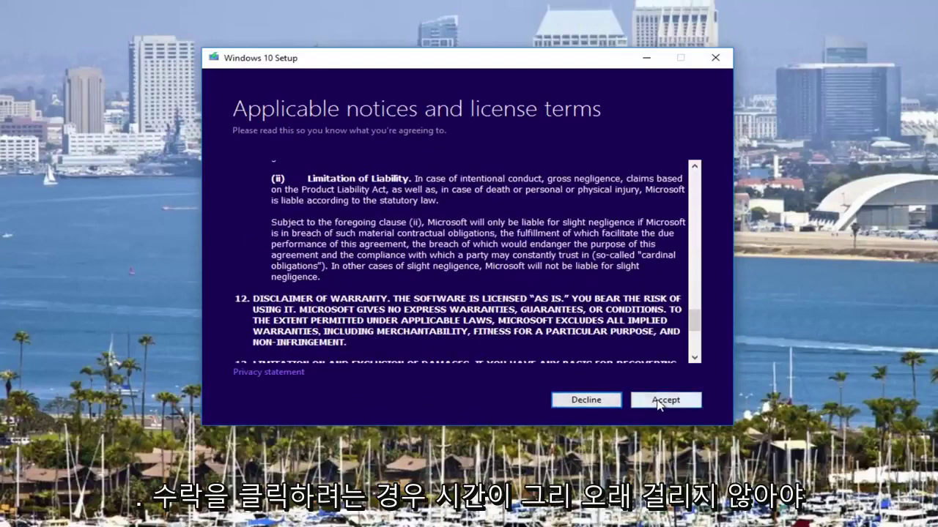
Accept the license, pick 'Create installation media for another PC', and continue
left_click(663, 401)
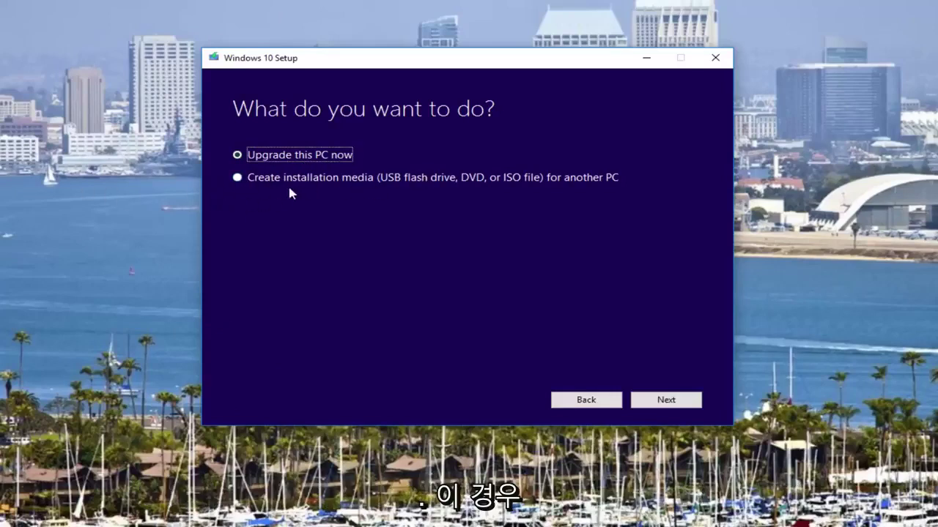
left_click(237, 179)
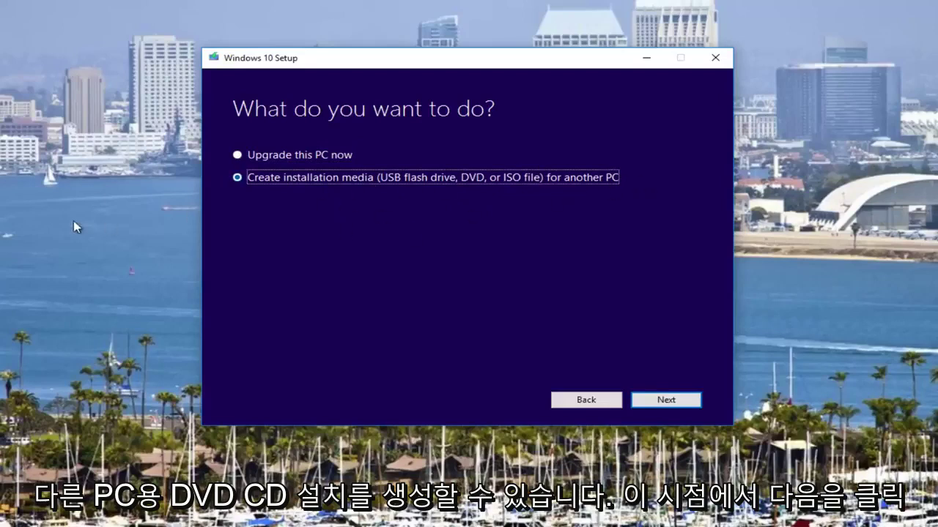
left_click(664, 401)
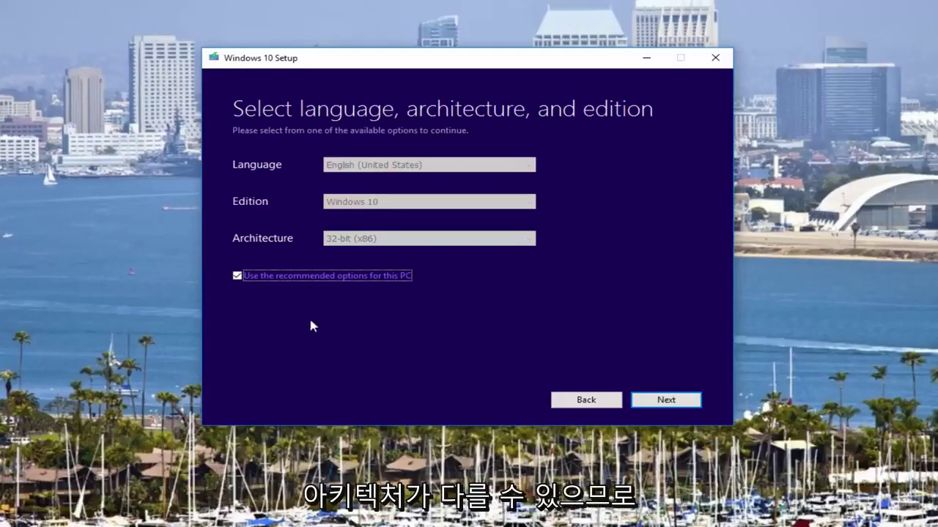
Uncheck recommended options; confirm 32-bit (x86), English (United States) and Windows 10 edition
left_click(235, 275)
left_click(348, 239)
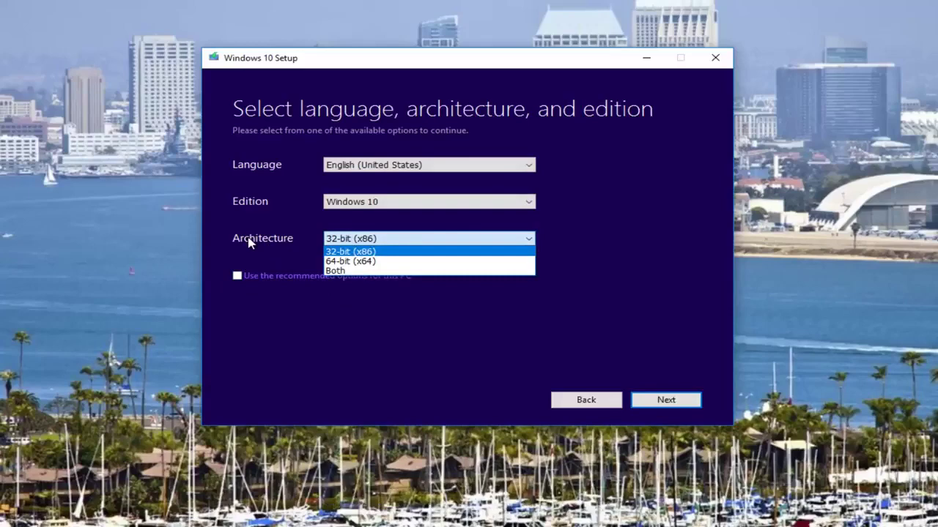
key("Down")
key("Down")
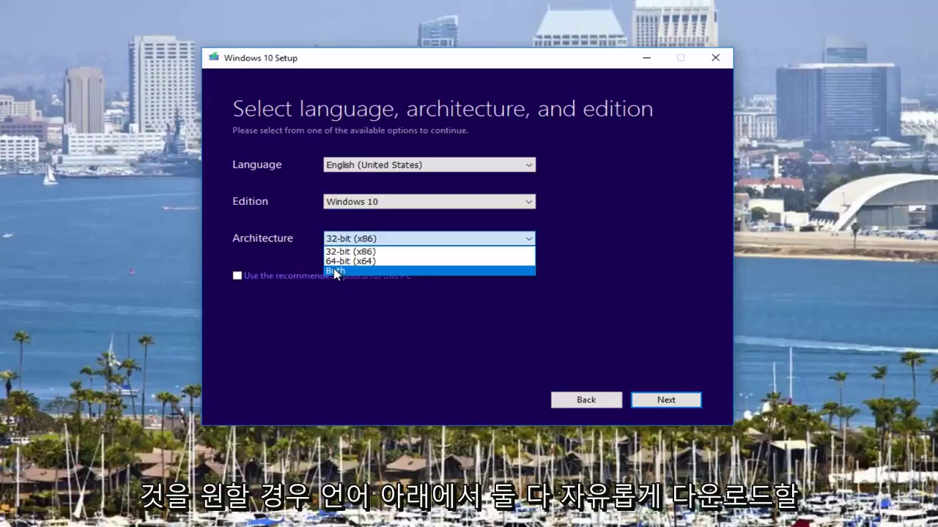
left_click(268, 241)
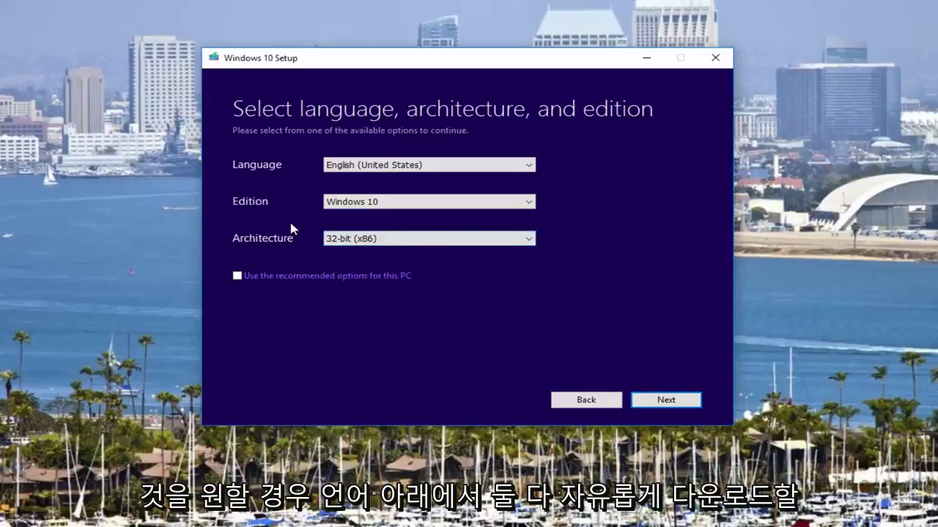
left_click(359, 167)
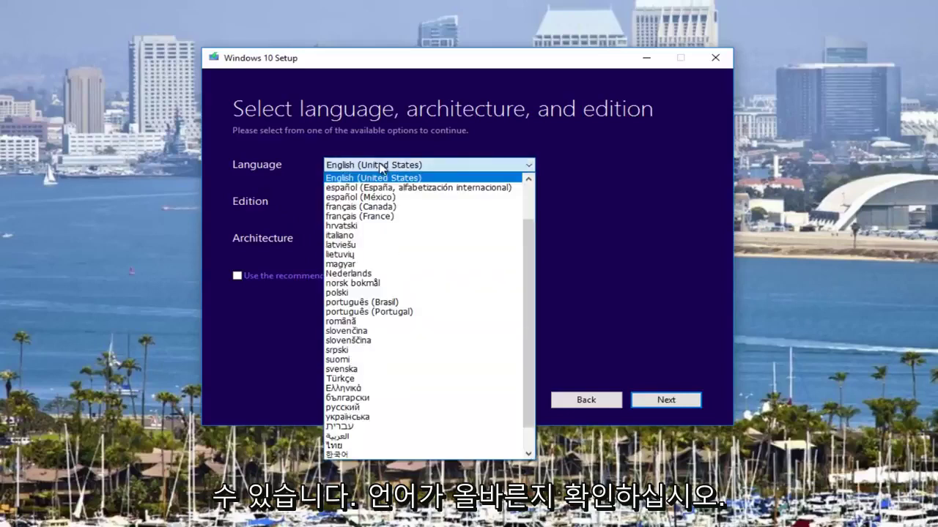
left_click(636, 161)
left_click(329, 206)
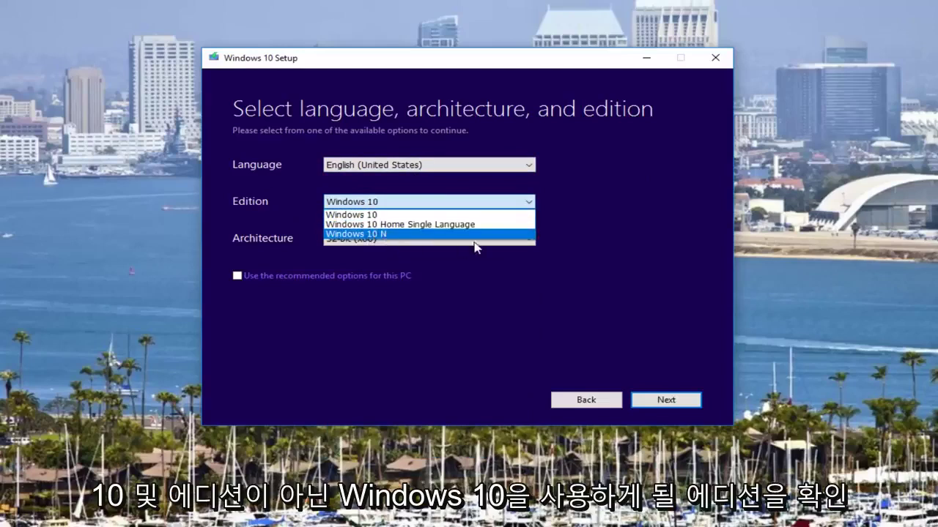
left_click(591, 205)
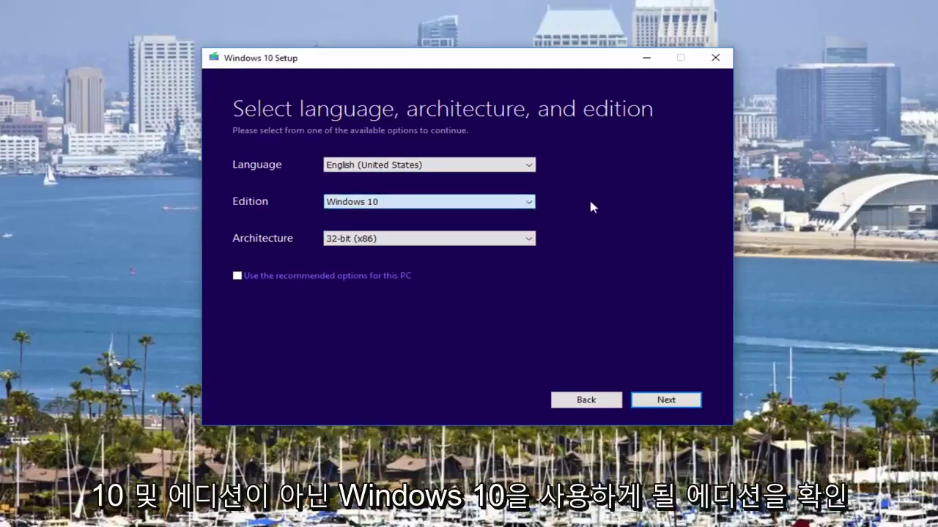
View the 'Choose which media to use' page, then go back
left_click(652, 401)
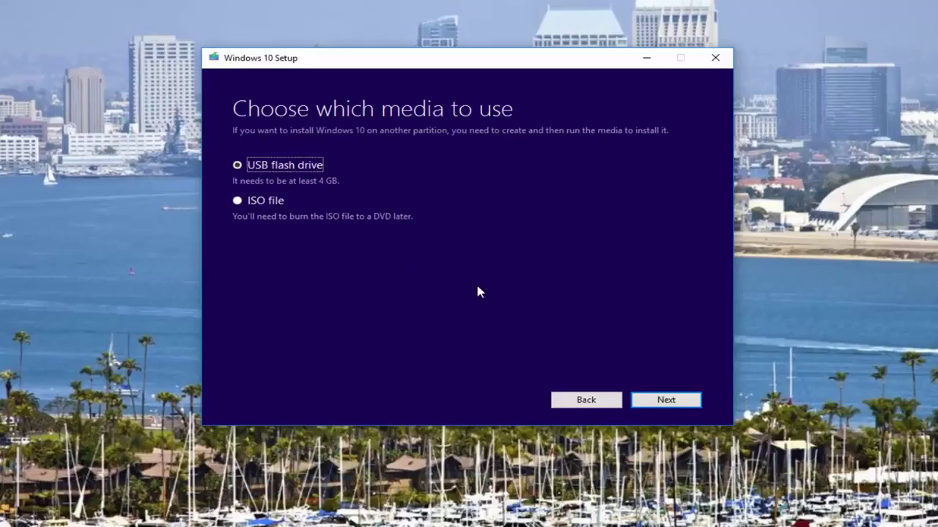
left_click(576, 407)
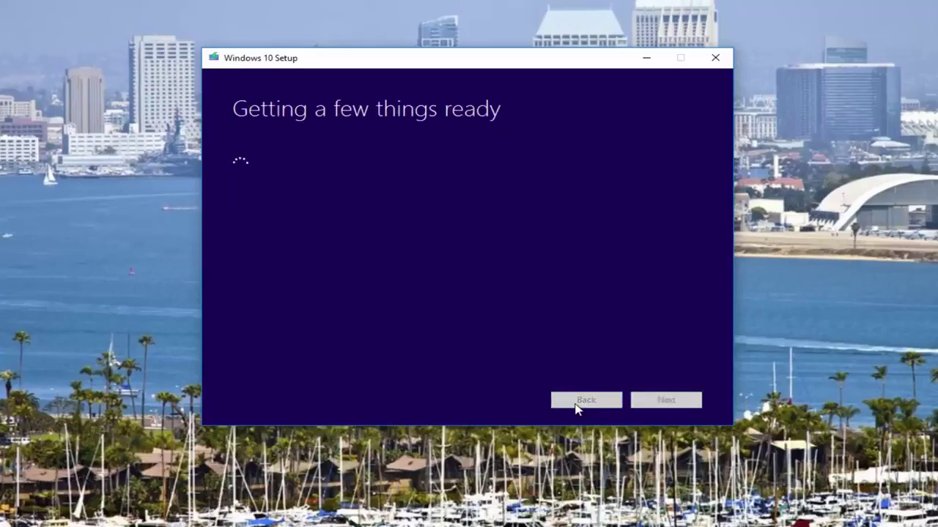
Select 'Upgrade this PC now' to start downloading Windows 10, then answer the quit-setup prompt
left_click(576, 407)
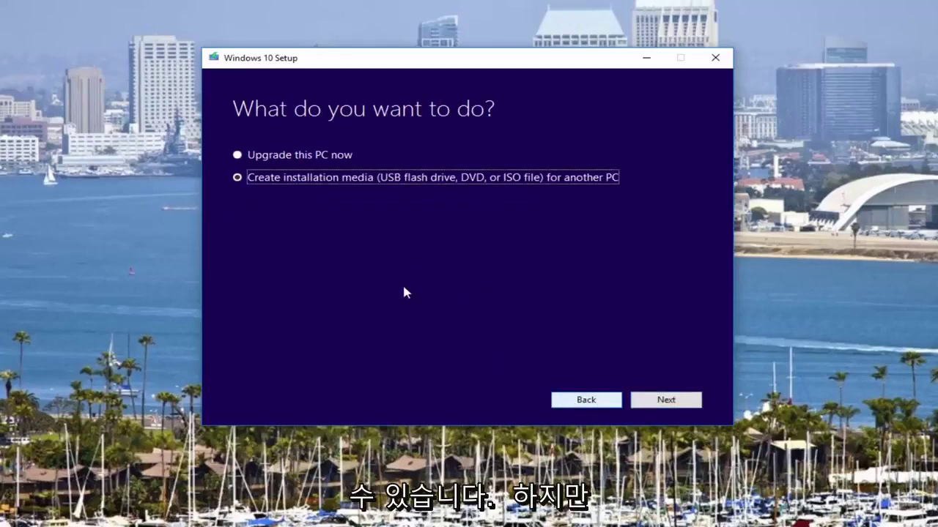
left_click(236, 156)
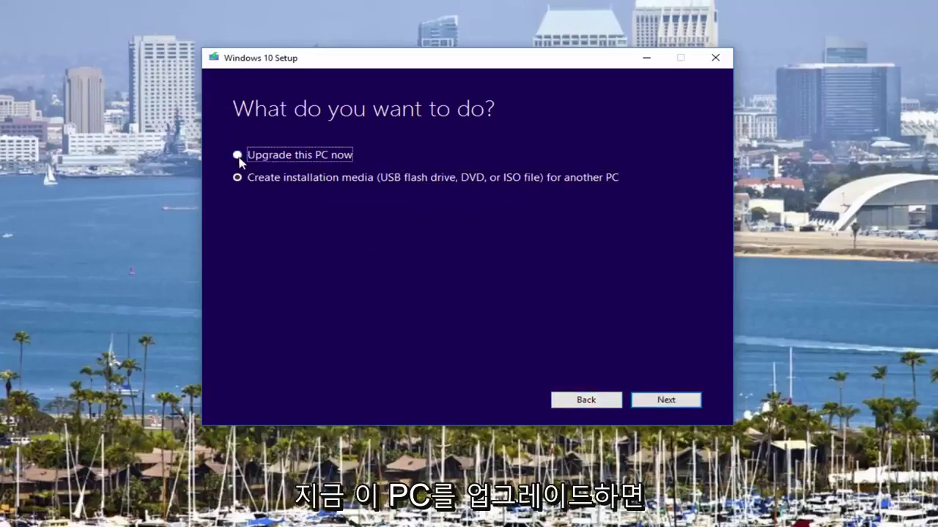
left_click(647, 399)
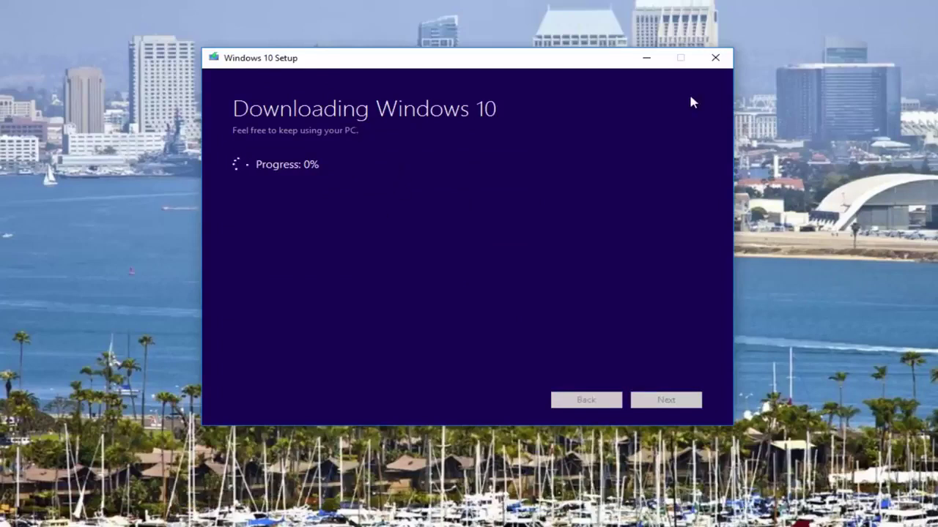
left_click(714, 63)
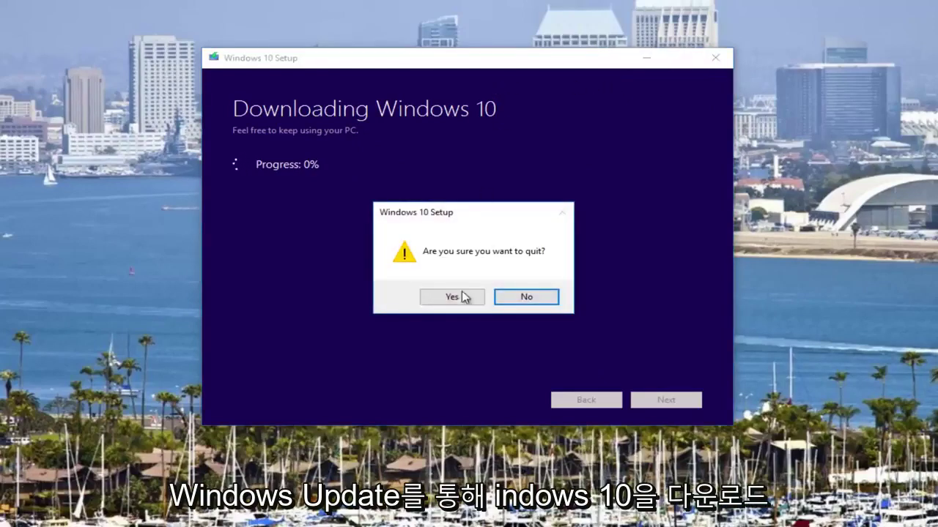
left_click(455, 298)
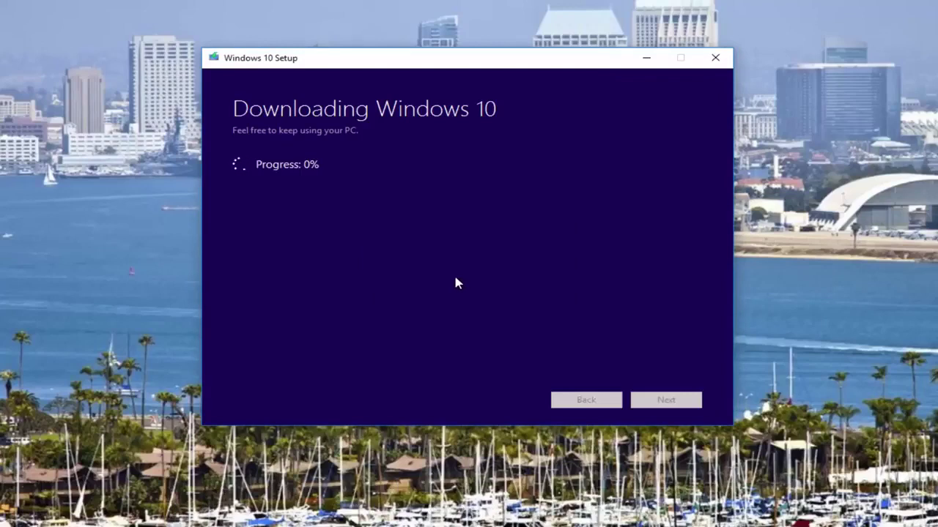